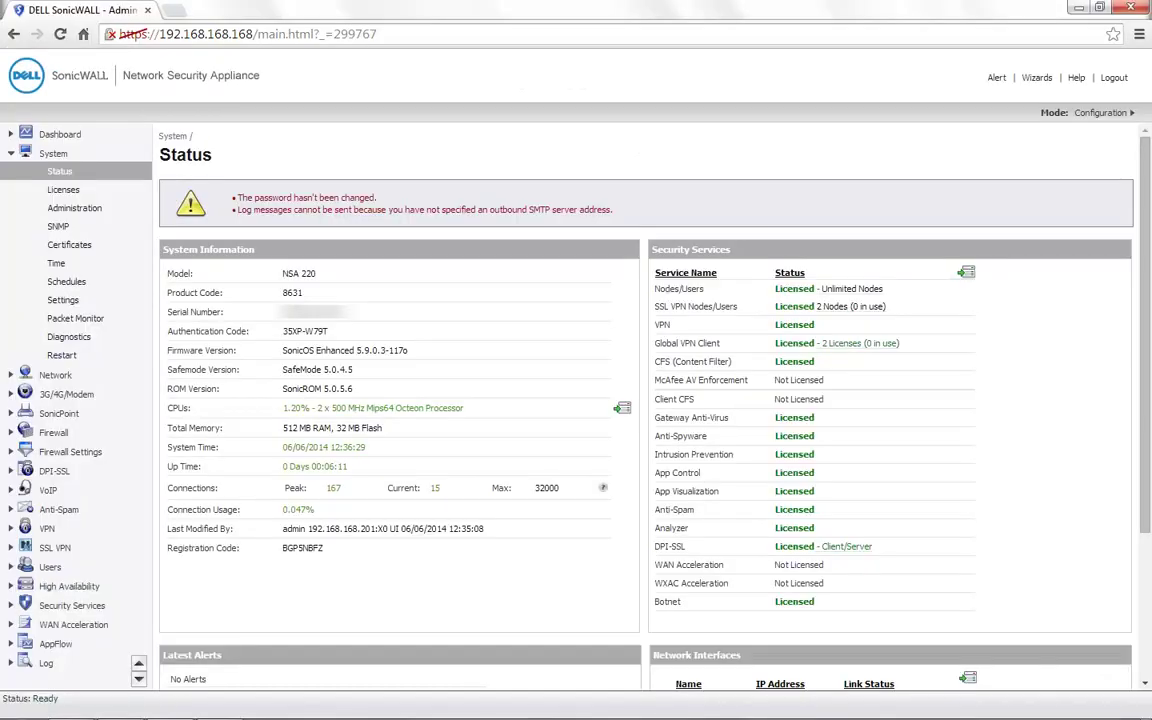
Note the NSA 220 model and firmware, then set Users > Settings authentication to LDAP + Local Users
left_click_drag(283, 273, 316, 273)
left_click_drag(408, 350, 356, 350)
left_click(50, 567)
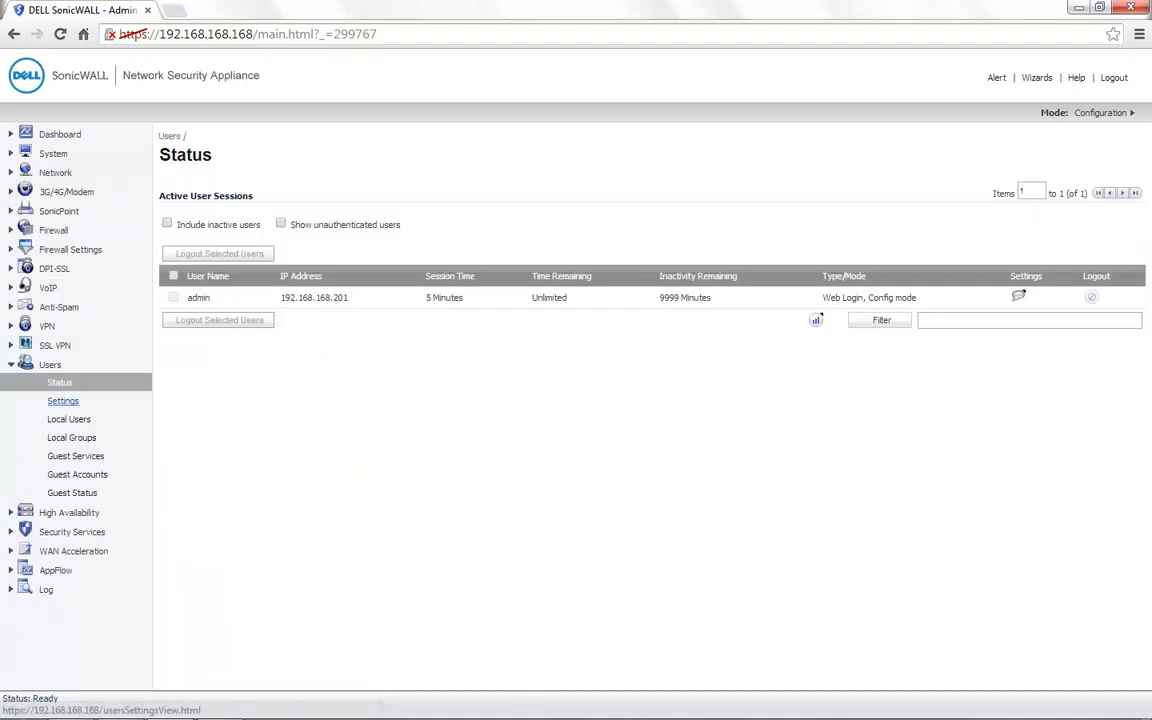
left_click(62, 401)
left_click_drag(272, 258, 160, 258)
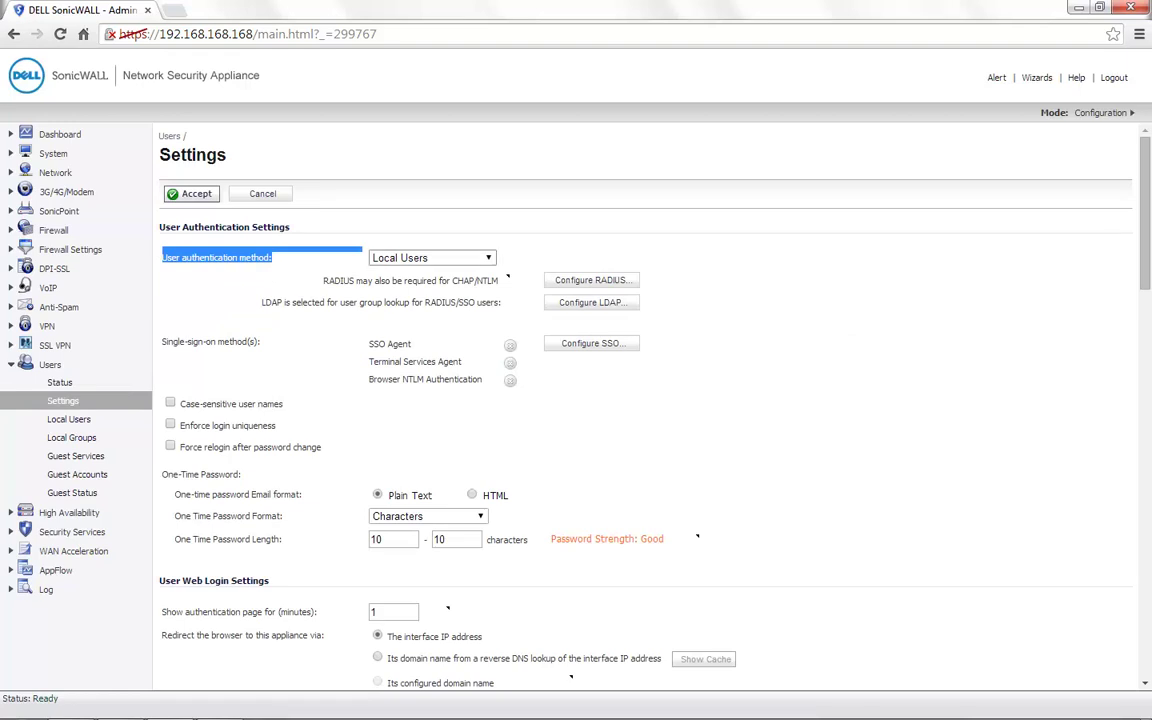
left_click(432, 258)
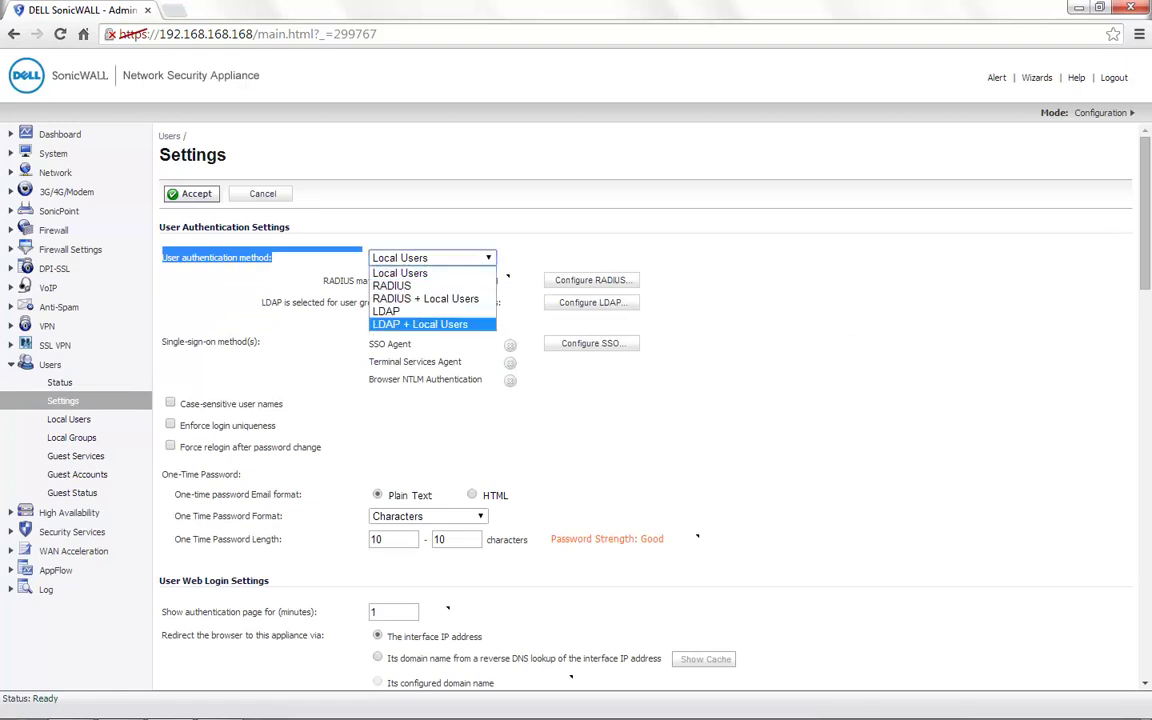
key("Return")
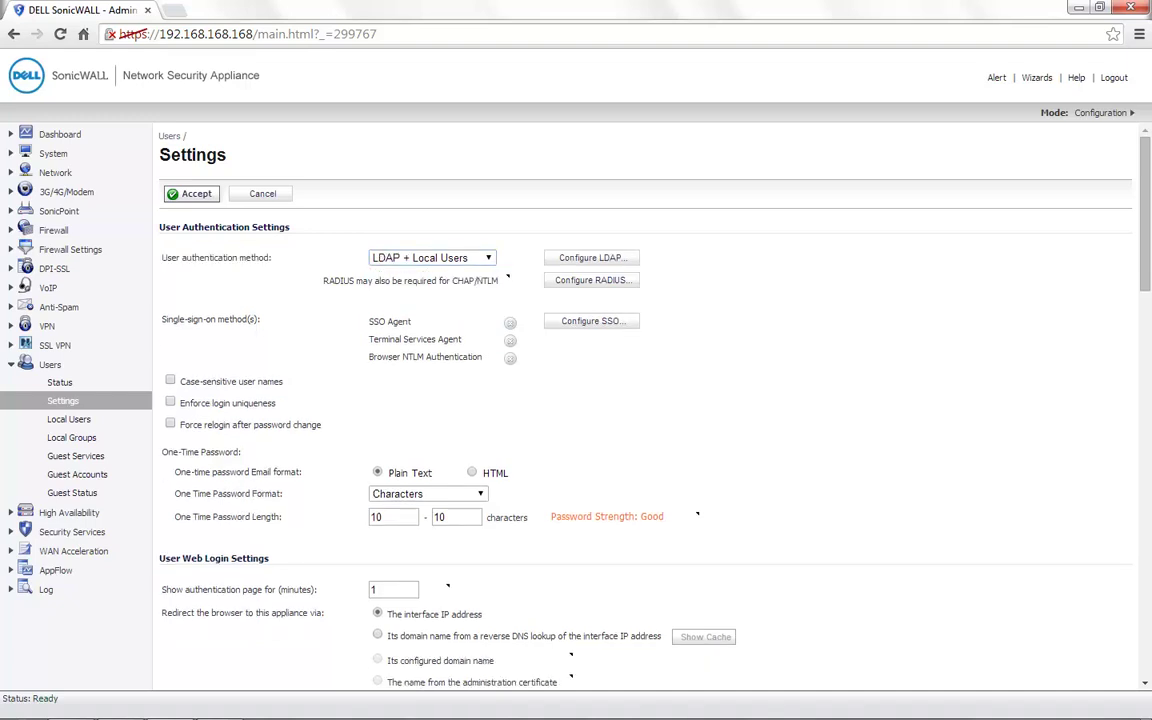
In Configure LDAP, enter server 172.27.61.45 and keep the default LDAP port 389
left_click(591, 258)
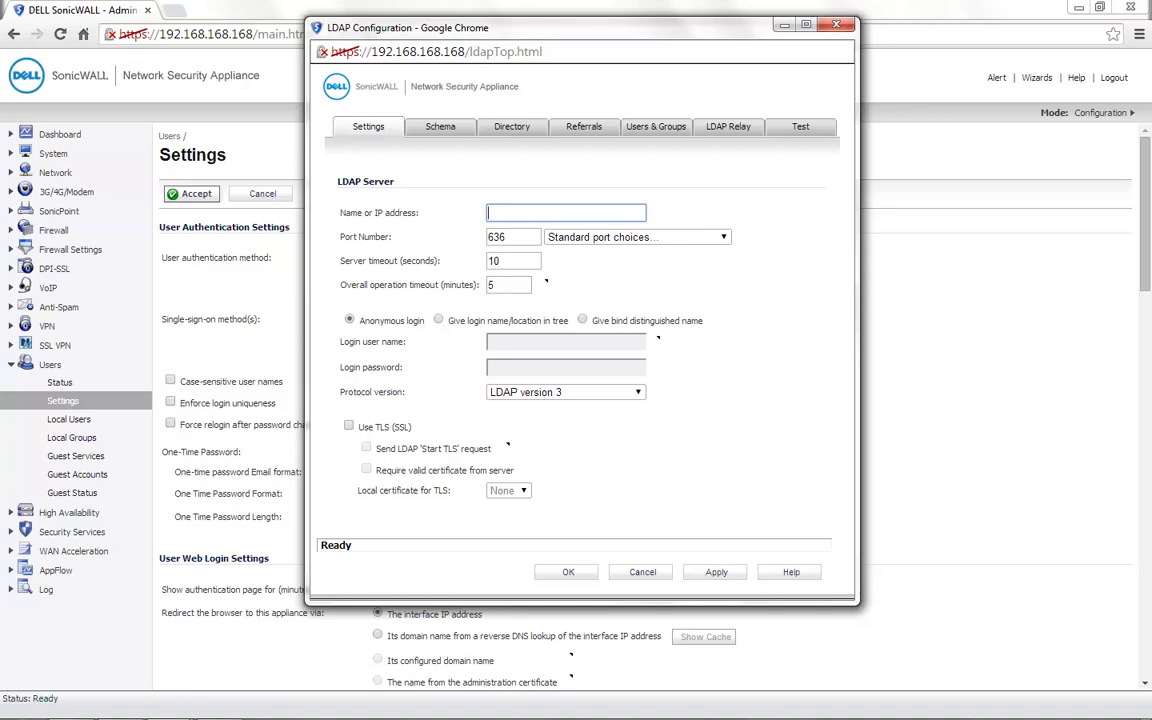
type("172.27.61.45")
left_click(638, 237)
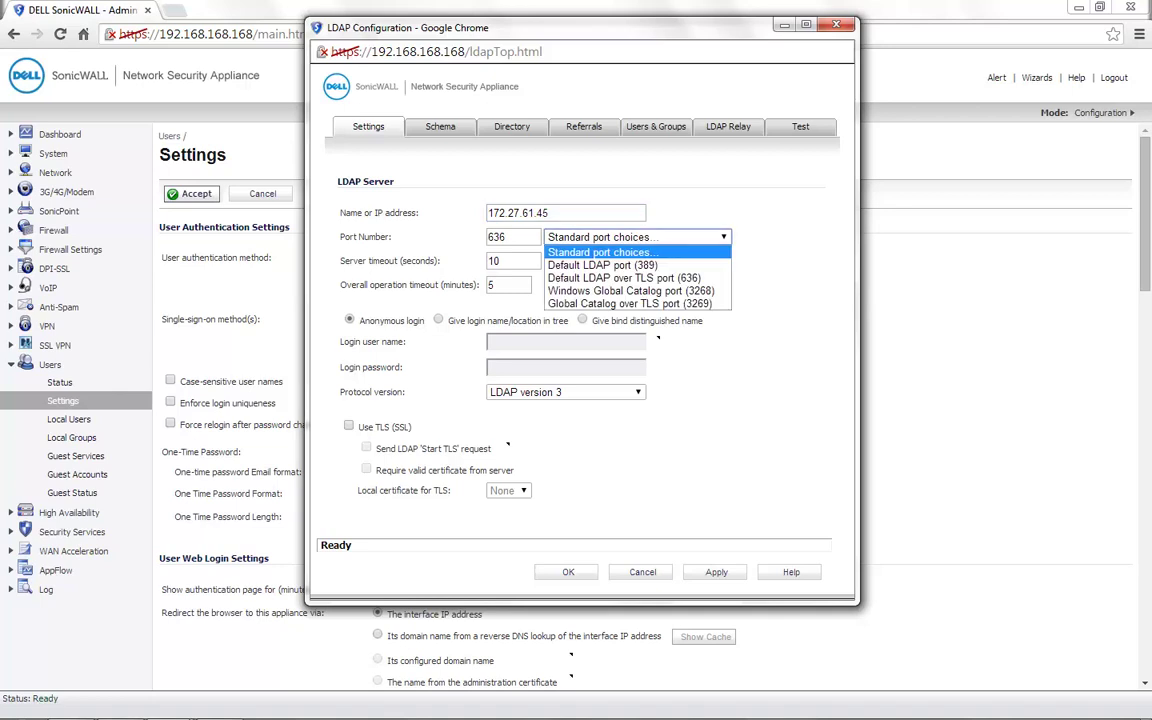
key("Return")
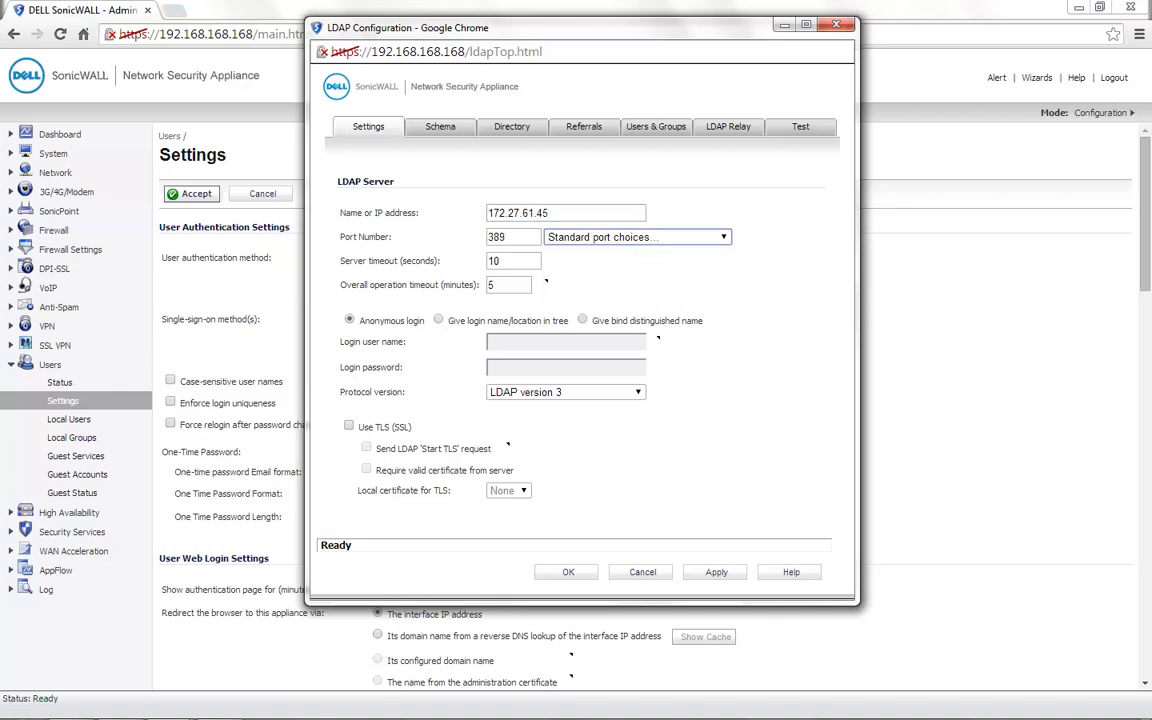
key("alt+Down")
key("Down")
key("Down")
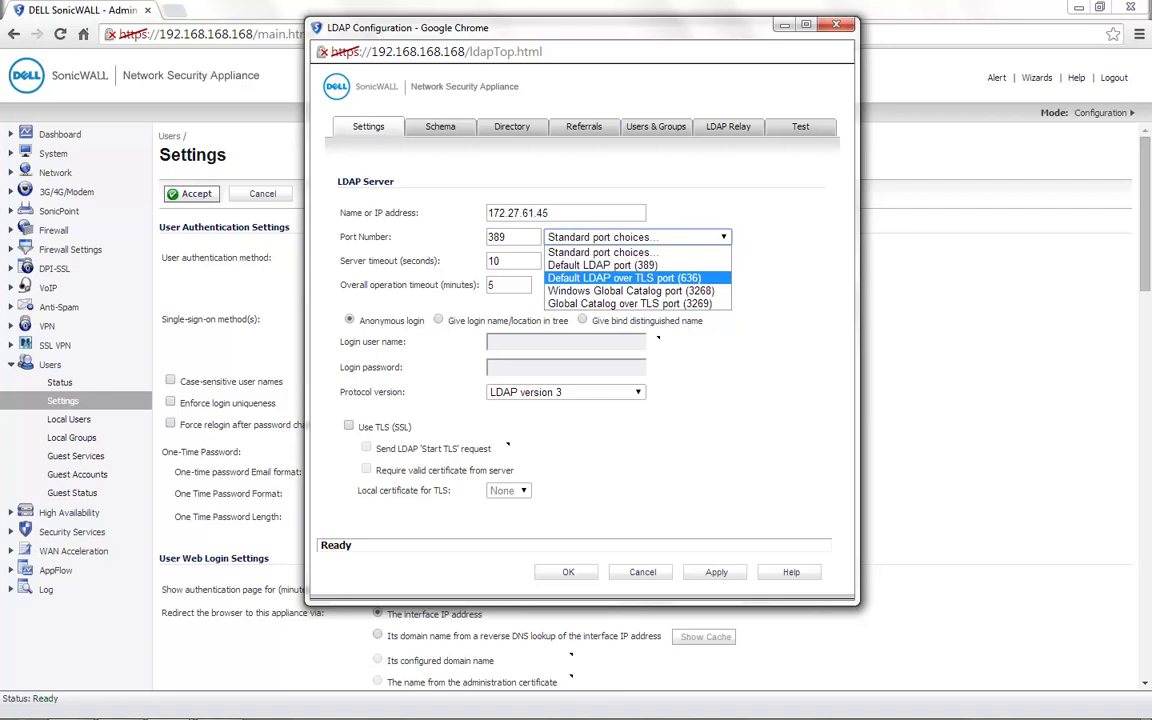
key("Up")
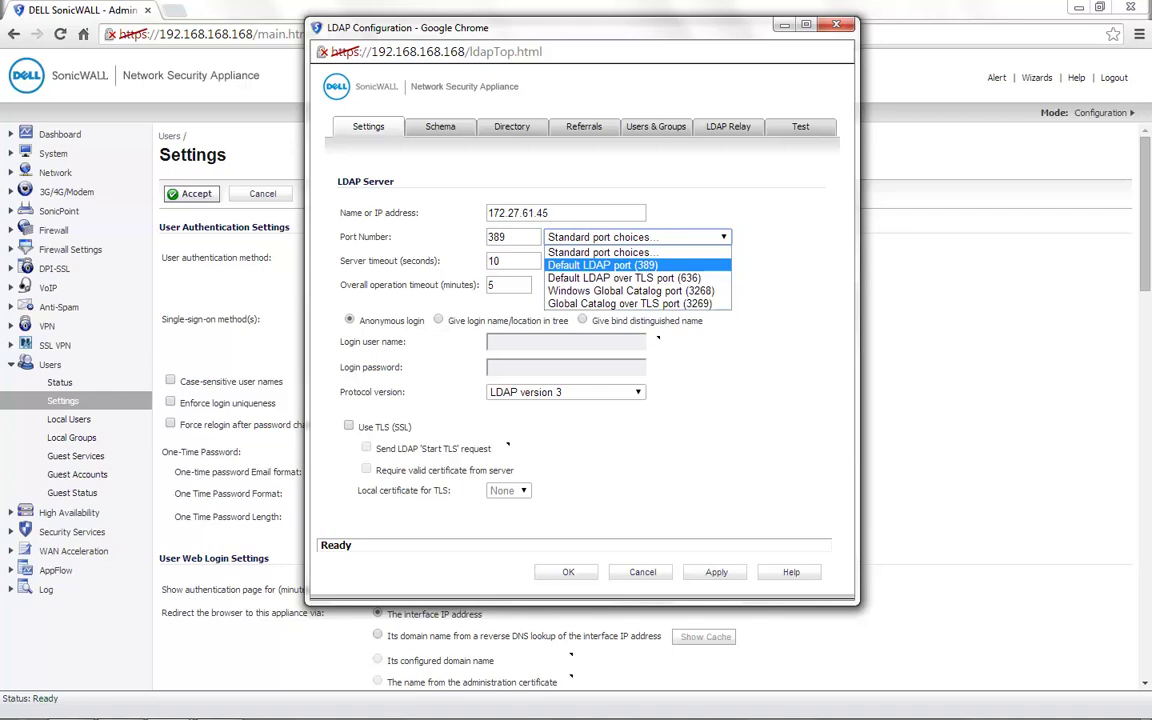
key("Return")
key("Tab")
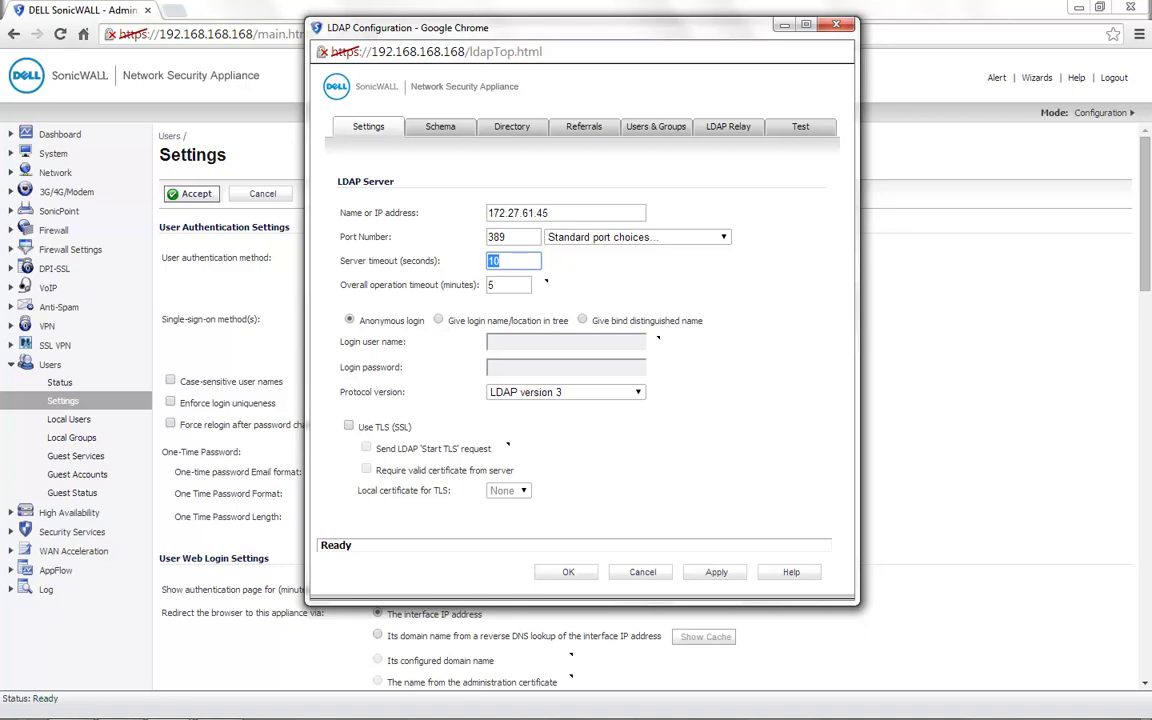
Choose login by name/location in tree, enter the login user name and password, and leave TLS off
key("Tab")
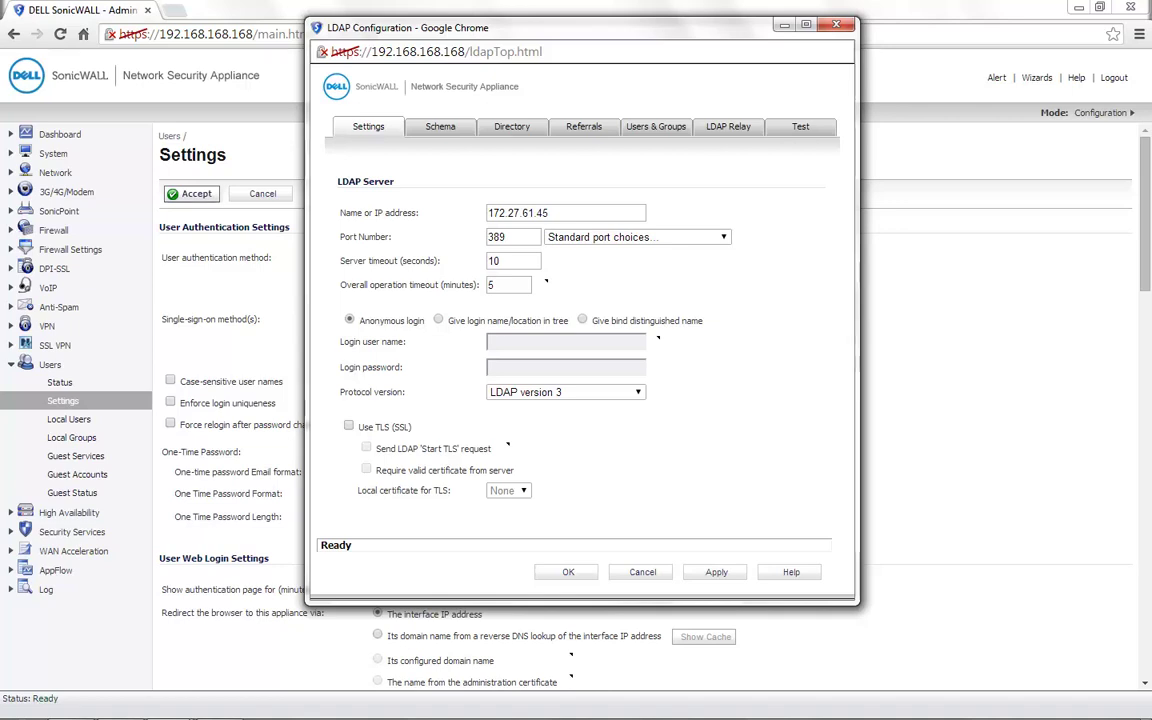
left_click(438, 320)
left_click(566, 341)
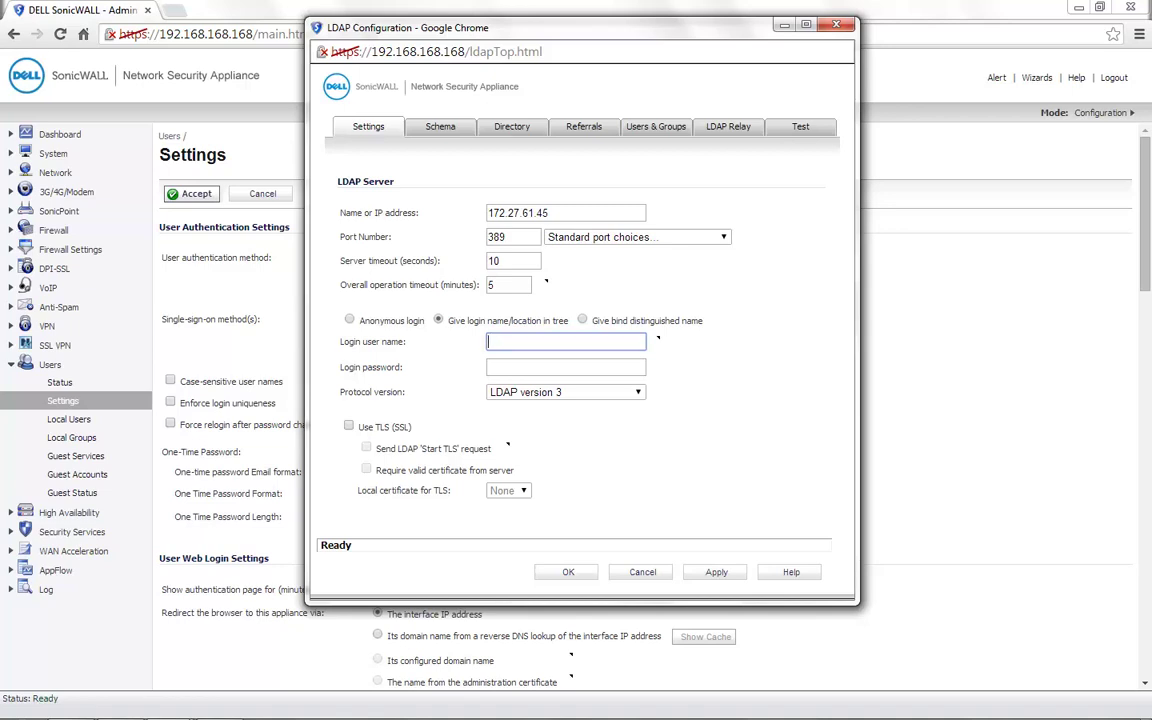
type("Krithika")
key("Tab")
type("password")
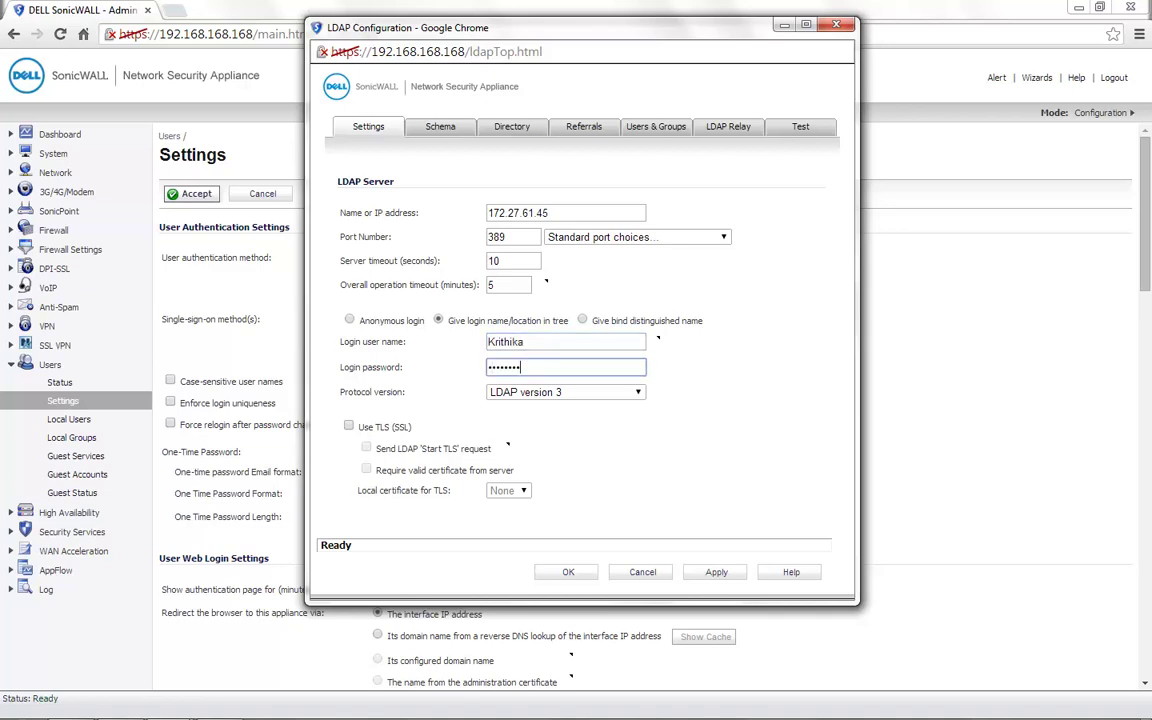
left_click_drag(412, 427, 354, 427)
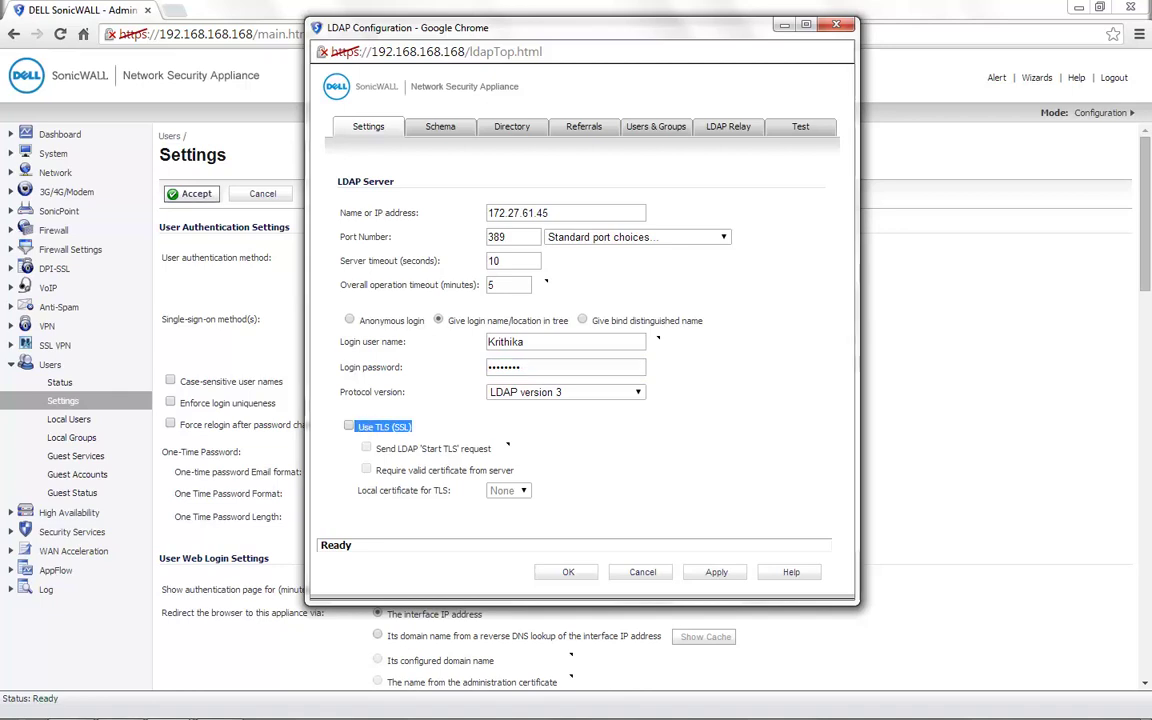
left_click(345, 383)
double_click(497, 237)
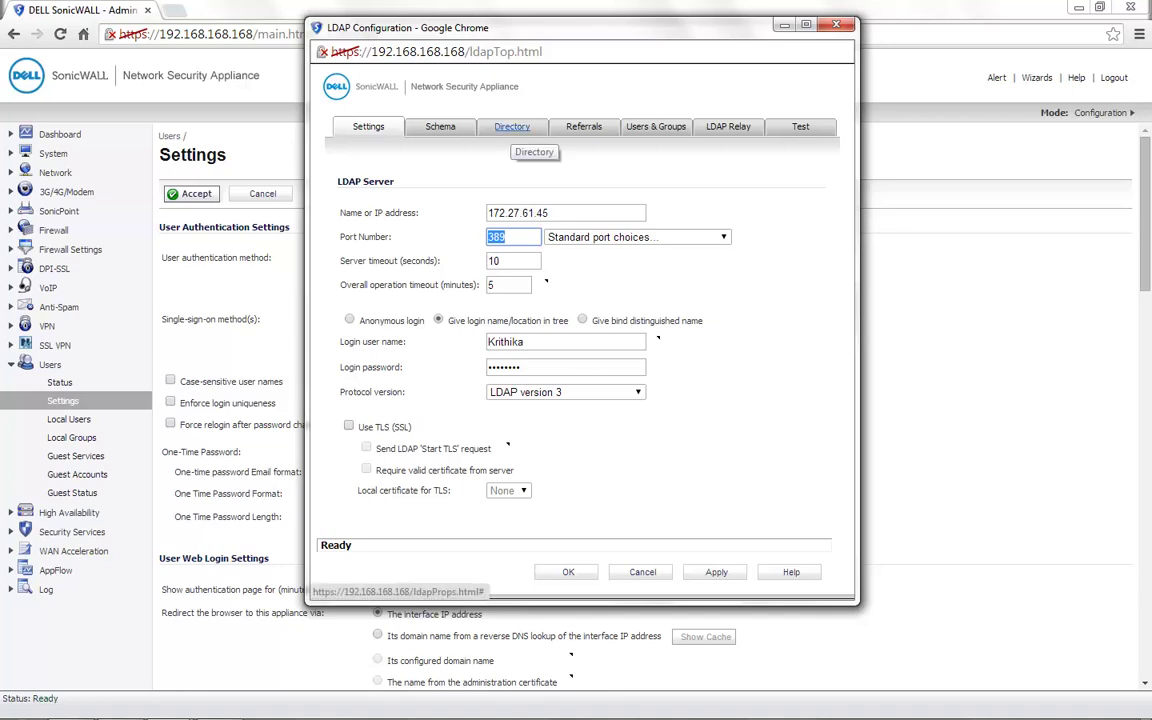
Replace primary domain mydomain.com with soniclab.local and accept updating the trees
left_click(511, 127)
double_click(512, 211)
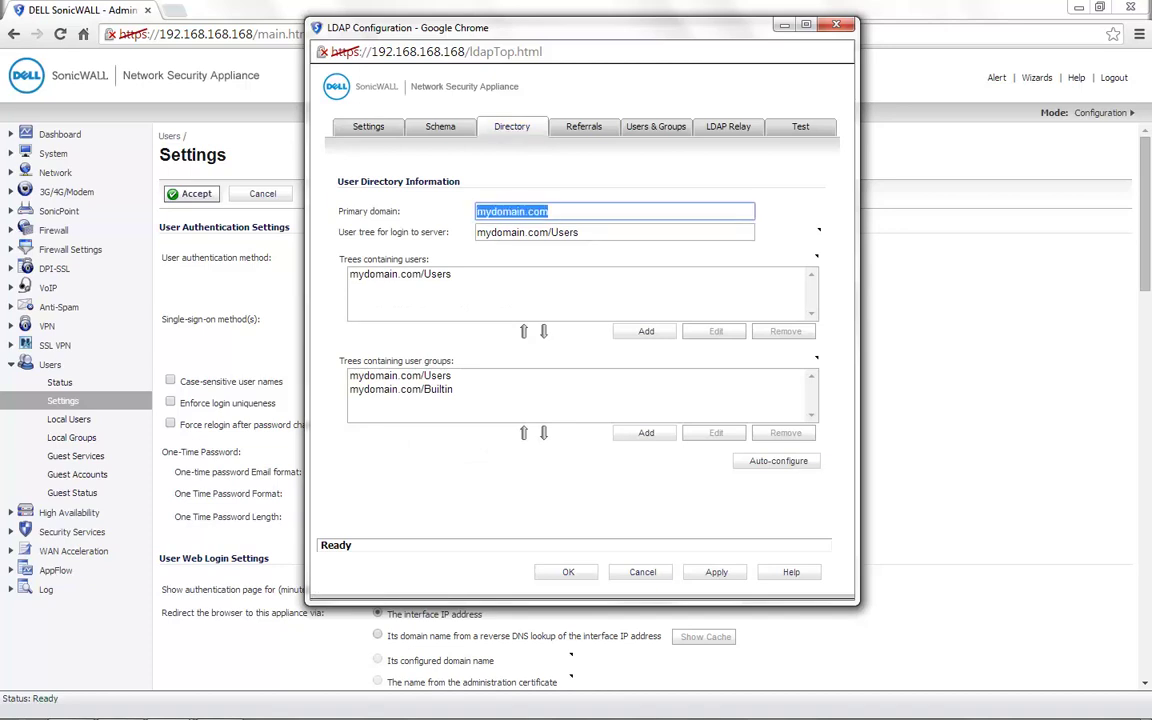
type("soniclab.local")
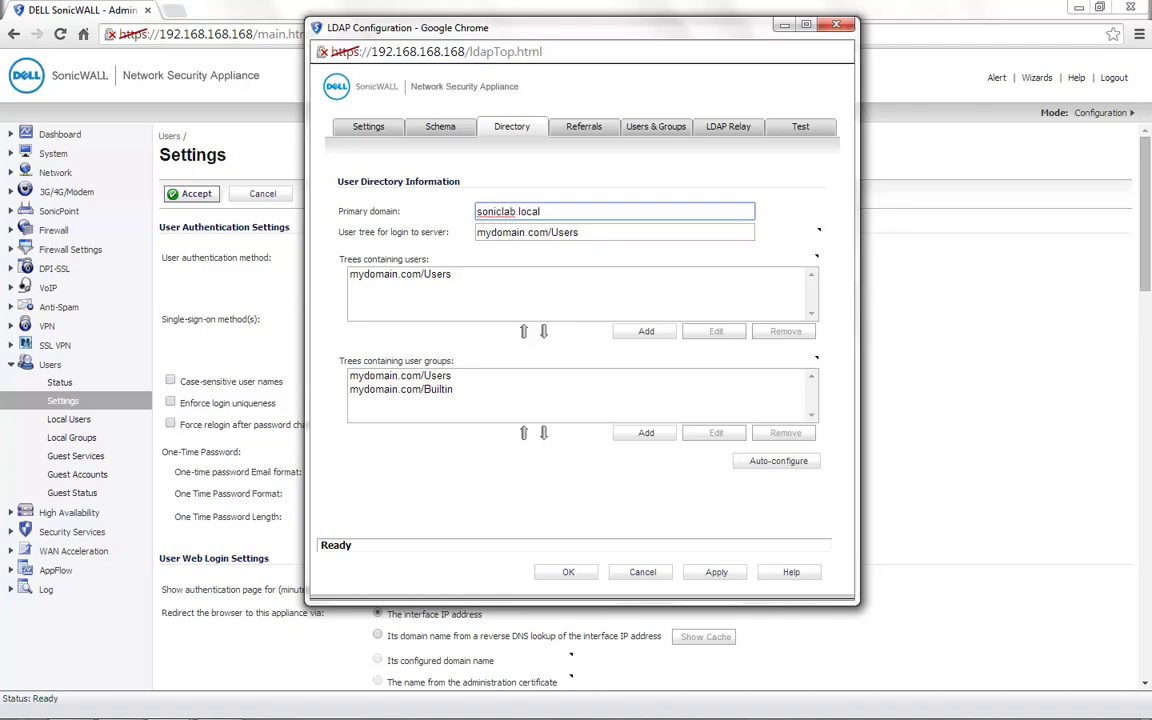
key("Tab")
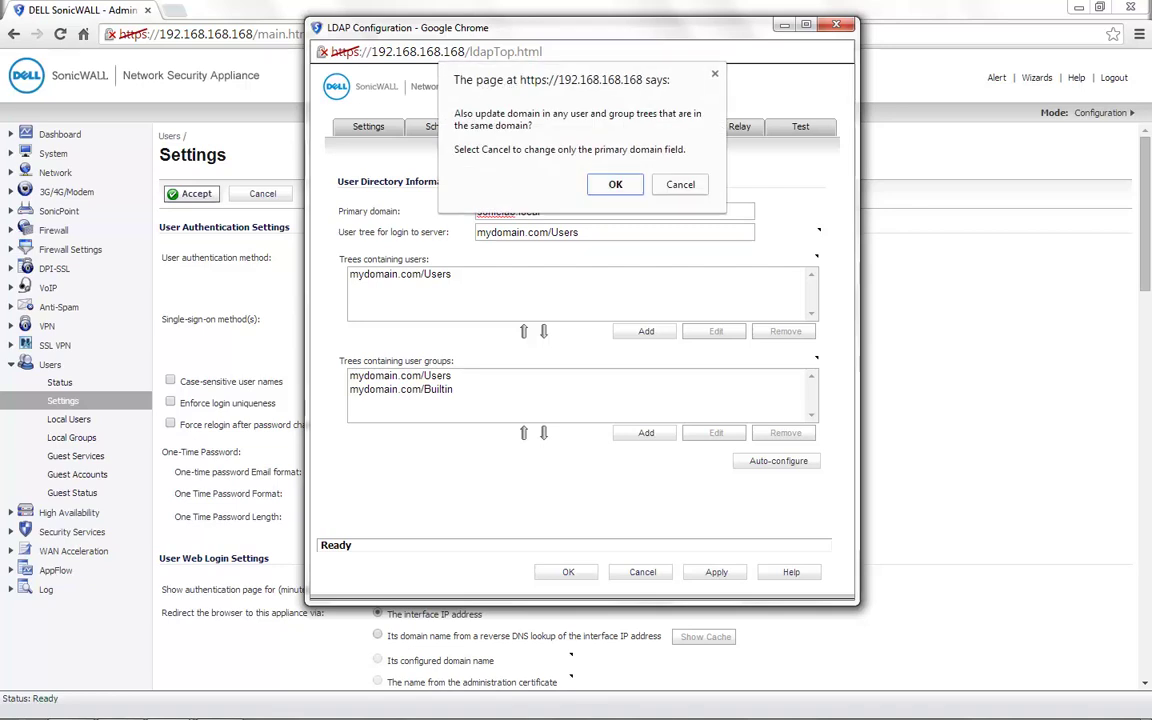
key("Return")
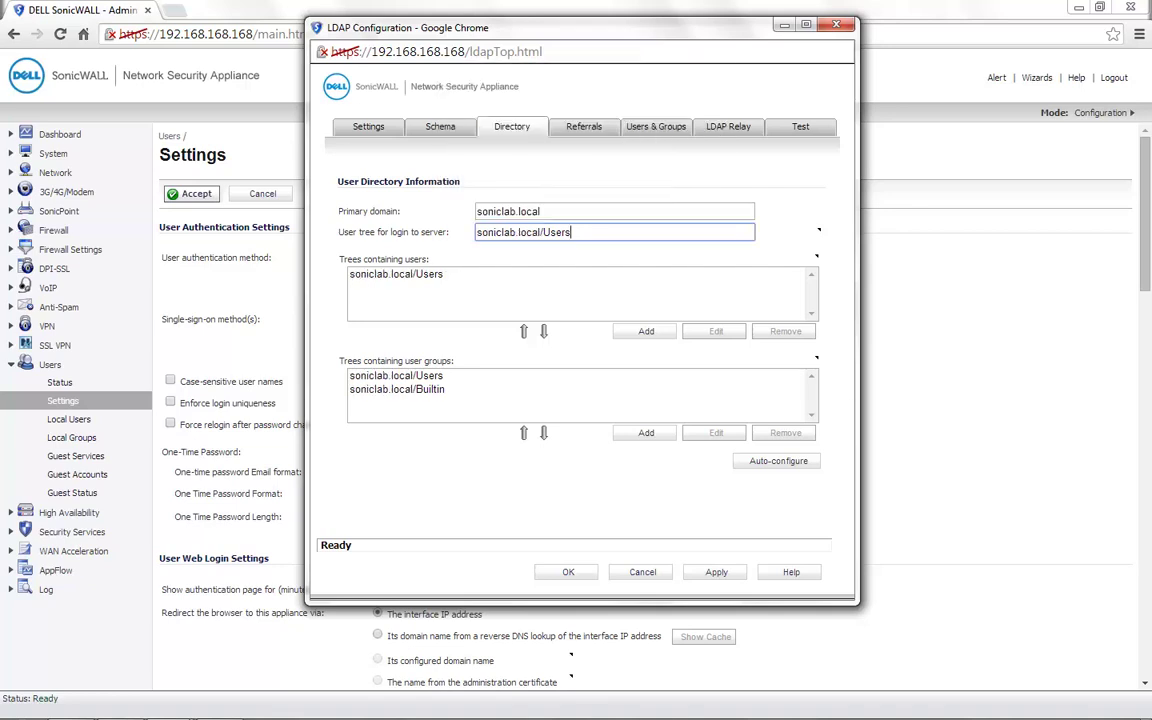
Auto-configure the soniclab.local/Users and soniclab.local/Builtin trees, replacing existing trees
left_click(396, 375)
left_click(397, 389)
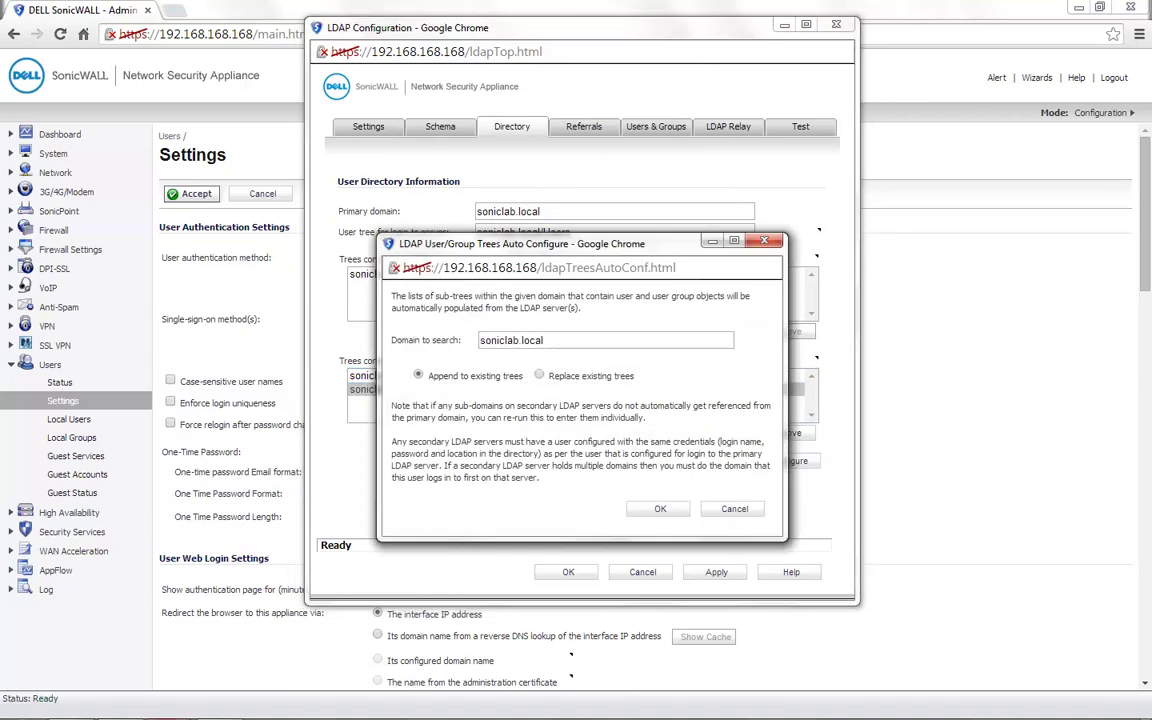
left_click(539, 375)
key("Return")
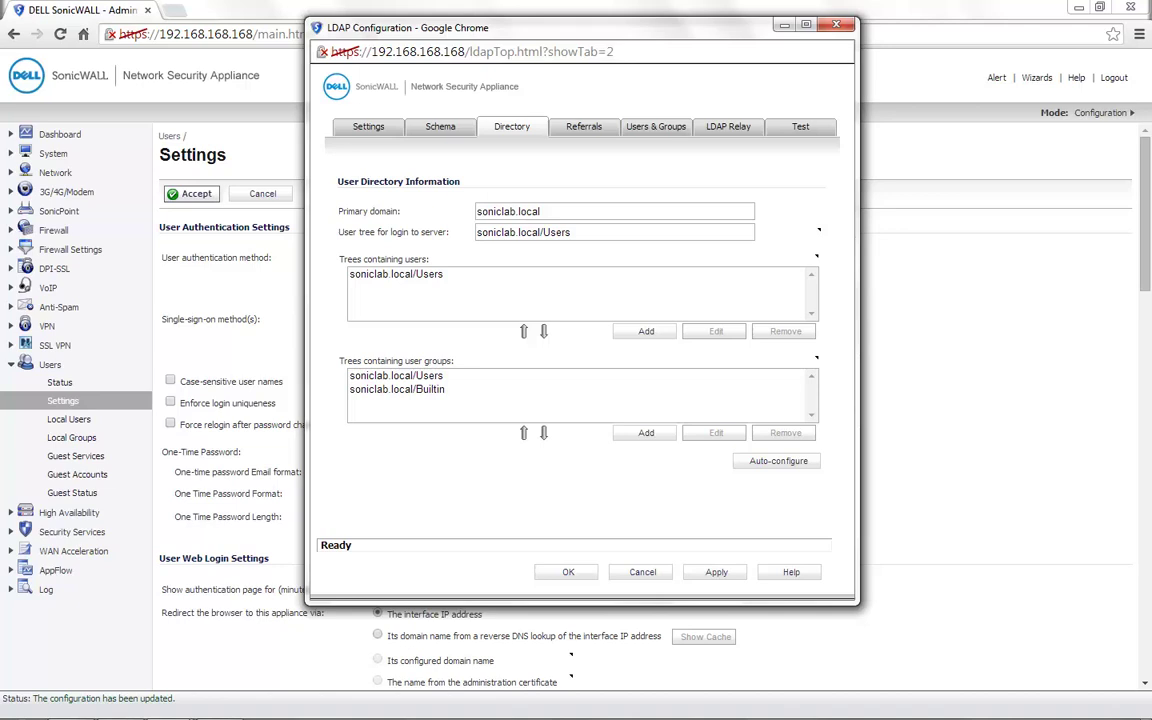
Make Trusted Users the default LDAP user group and apply the LDAP configuration
left_click(655, 126)
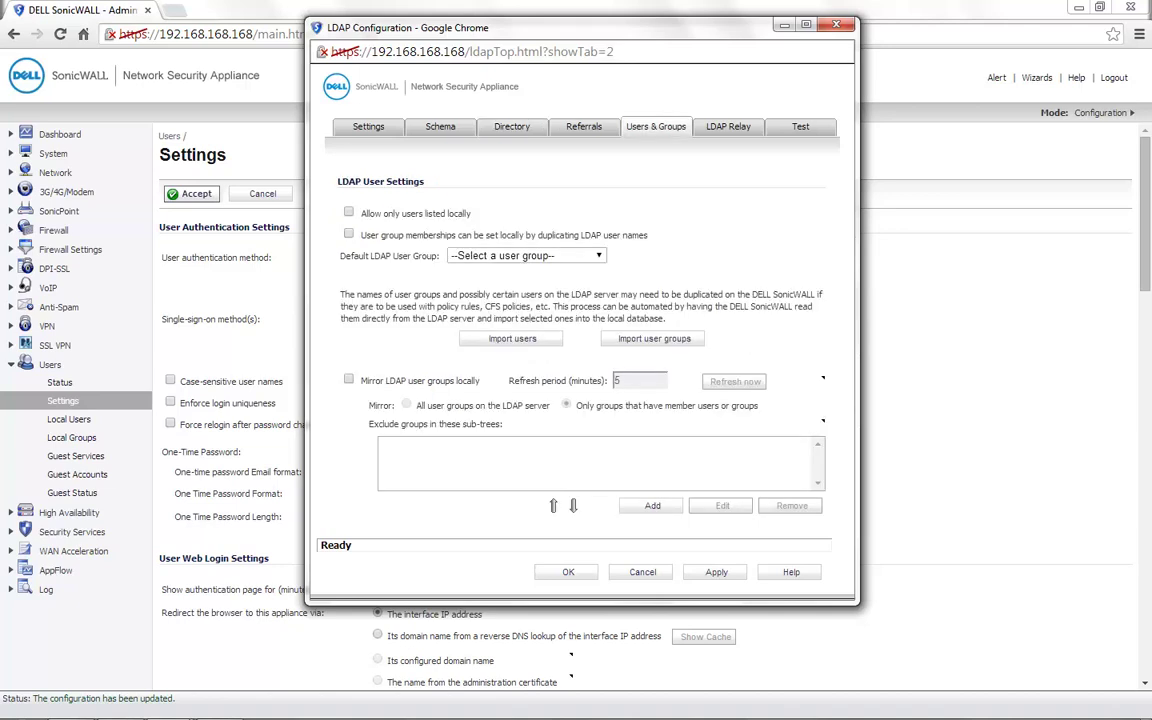
left_click_drag(341, 255, 445, 255)
left_click(525, 255)
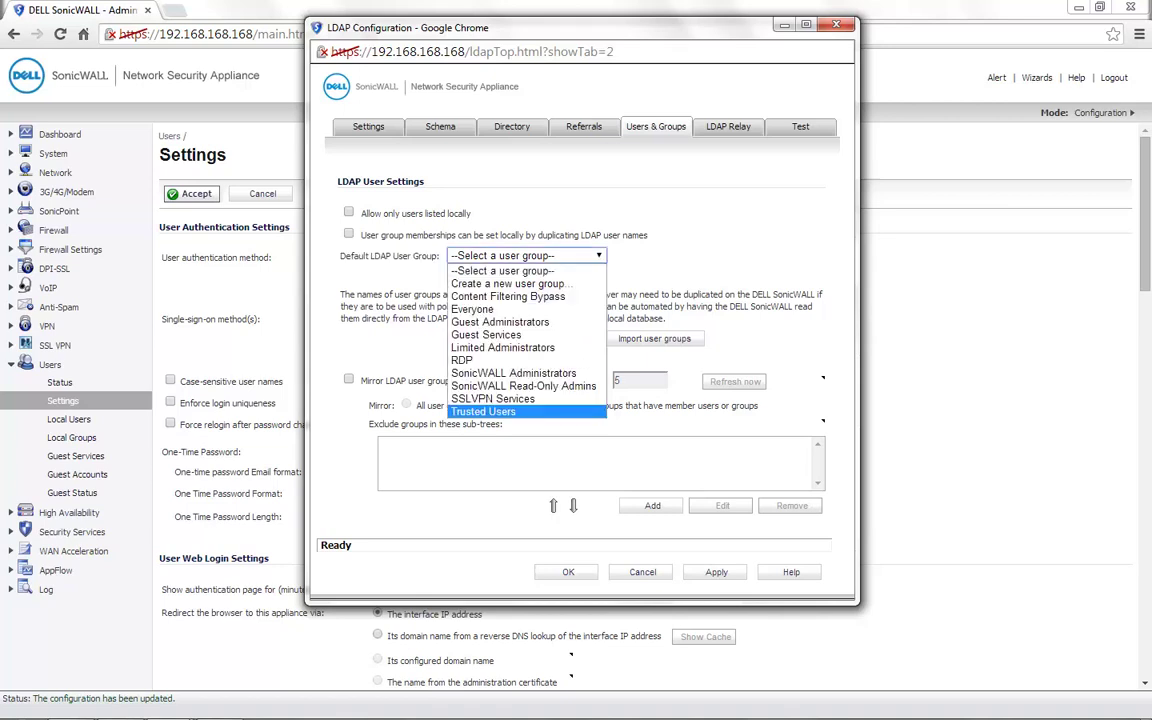
key("Return")
left_click(716, 572)
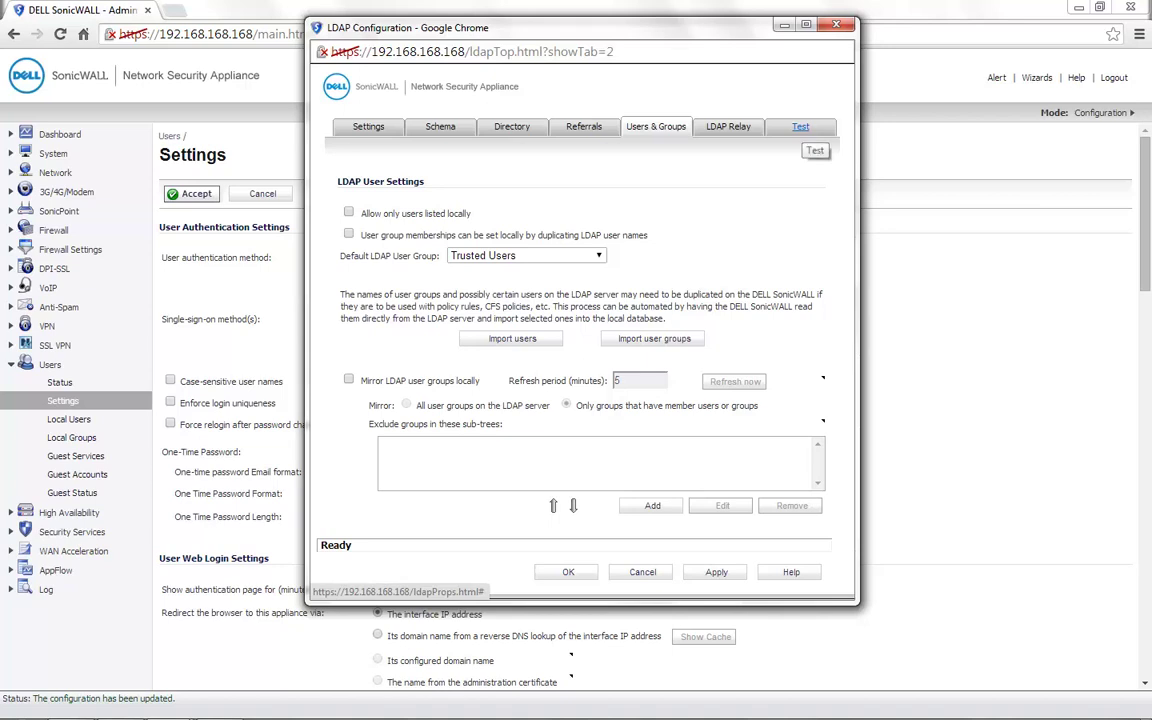
Run the LDAP test with a domain user's name and password, then review the returned attributes
left_click(800, 126)
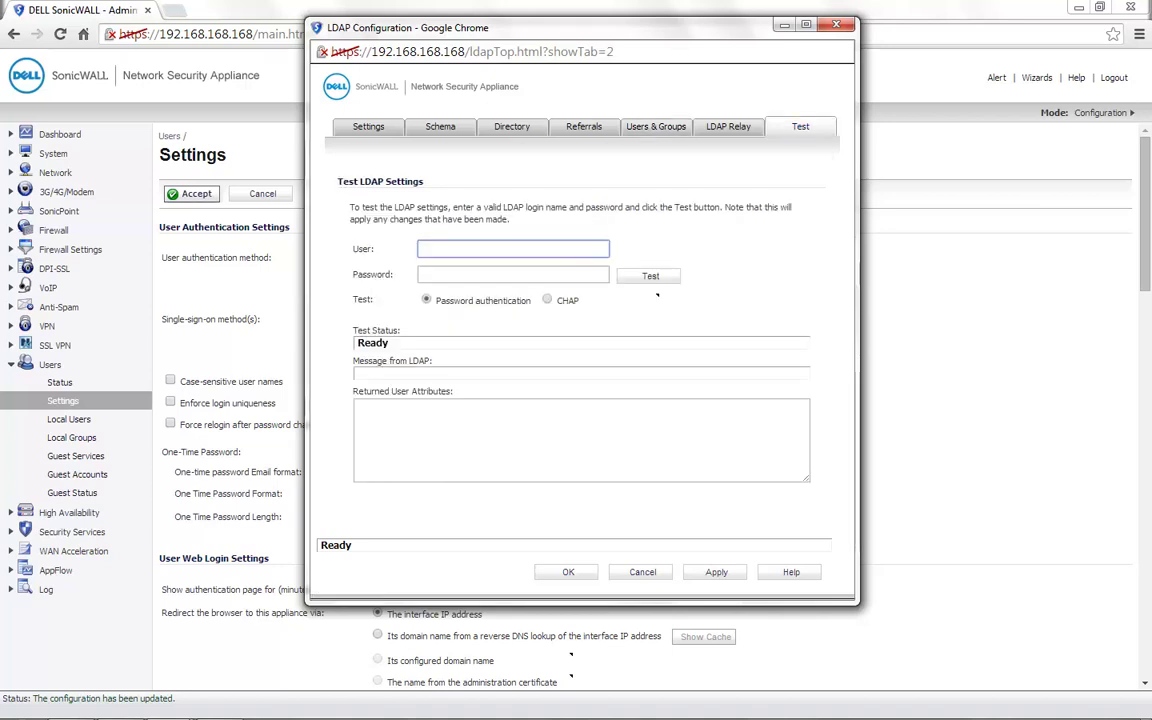
type("Prakash")
key("Tab")
type("***")
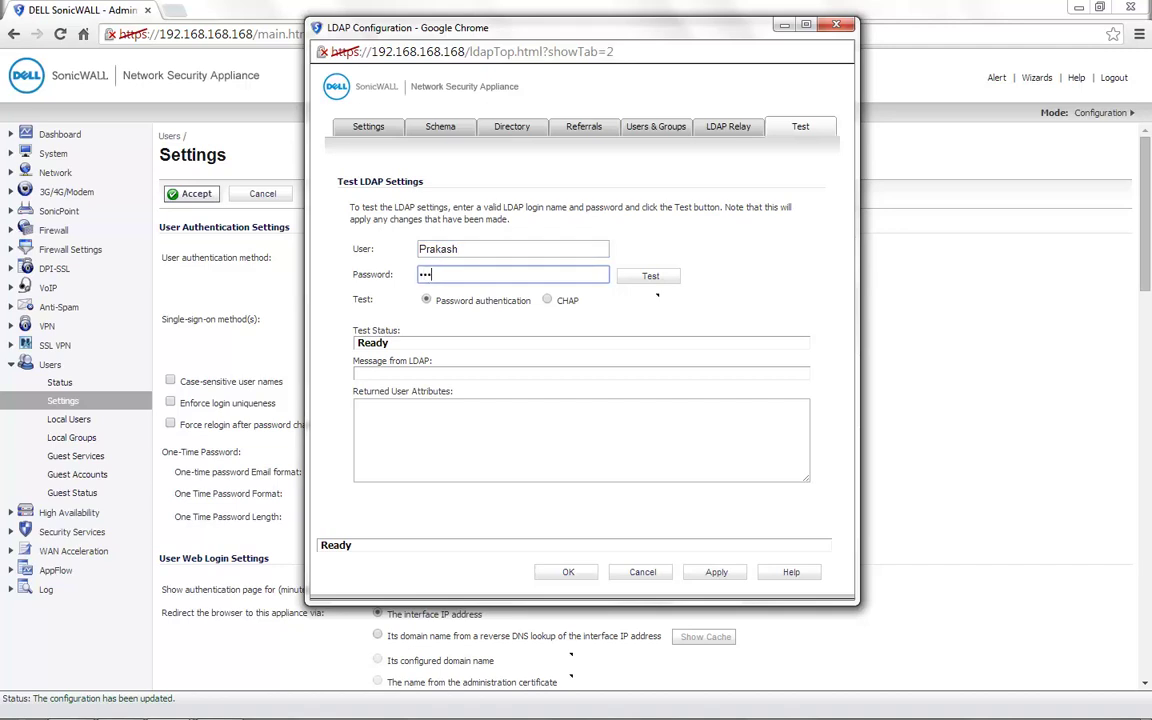
type("*******")
key("Return")
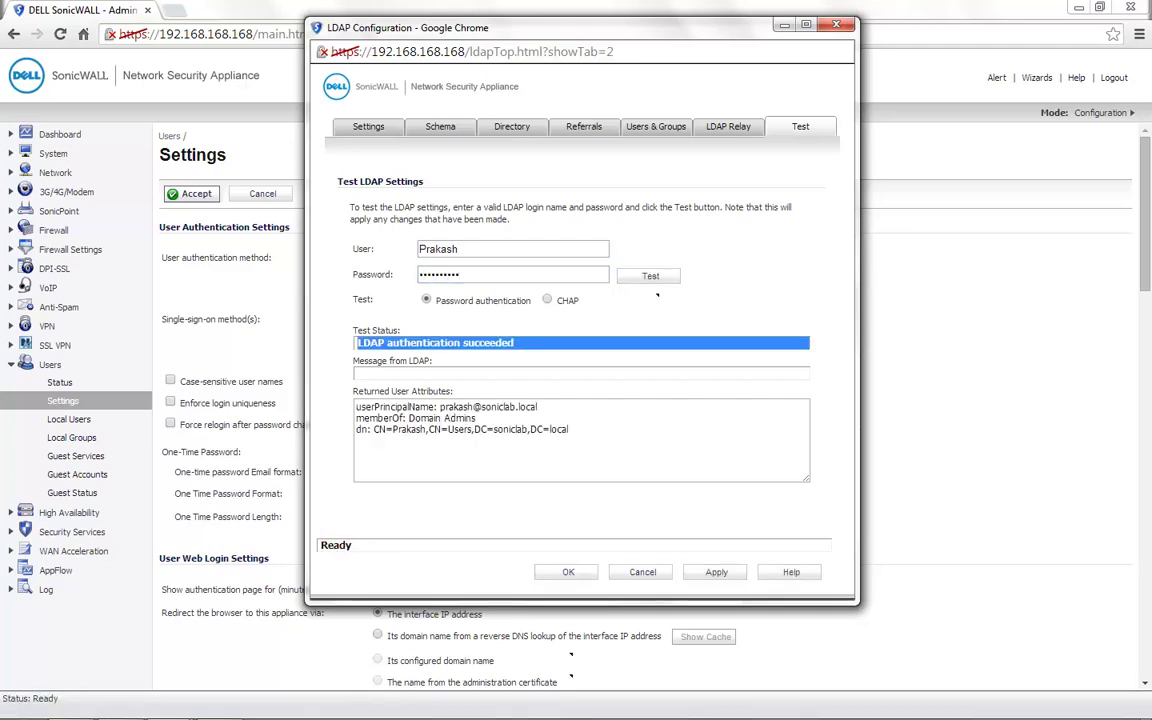
left_click(580, 440)
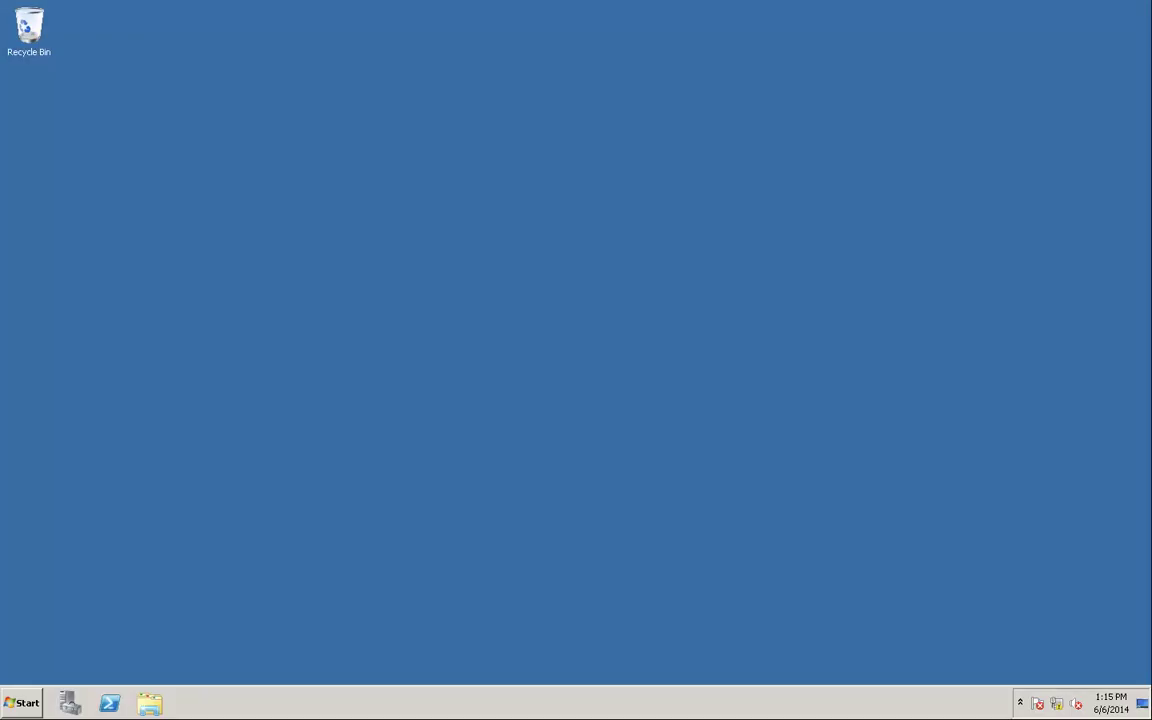
Launch Active Directory Users and Computers from Administrative Tools and open soniclab.local's Users container
left_click(22, 703)
mouse_move(251, 556)
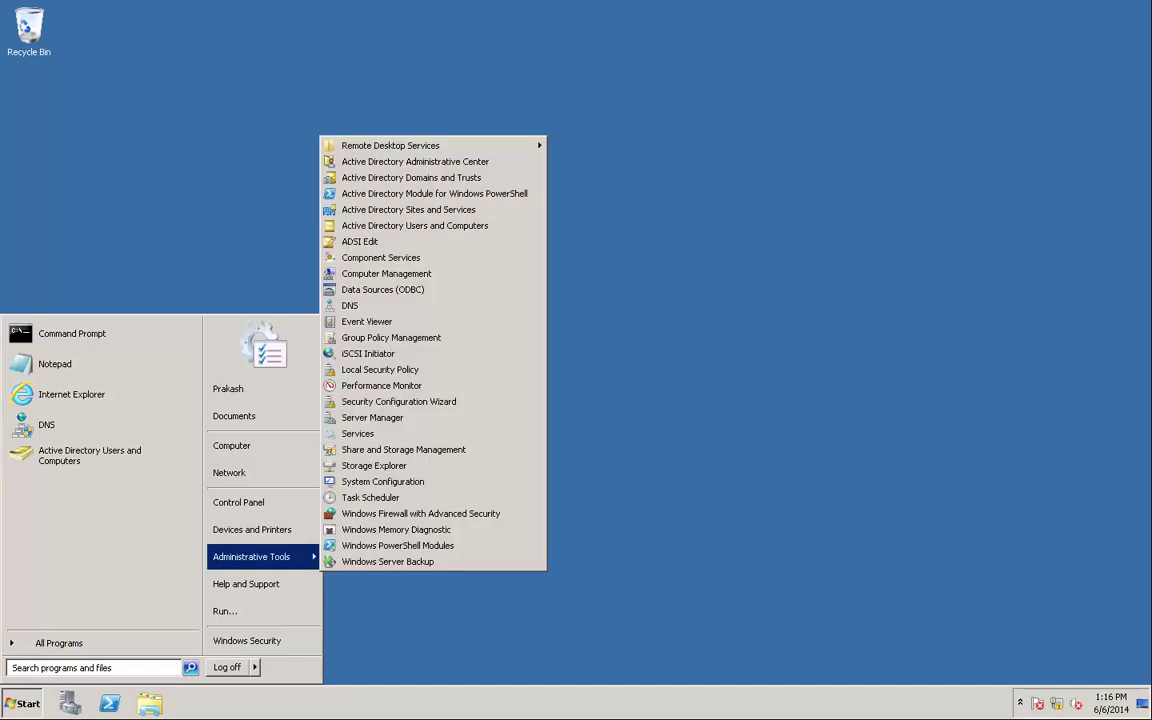
left_click(415, 224)
left_click(134, 163)
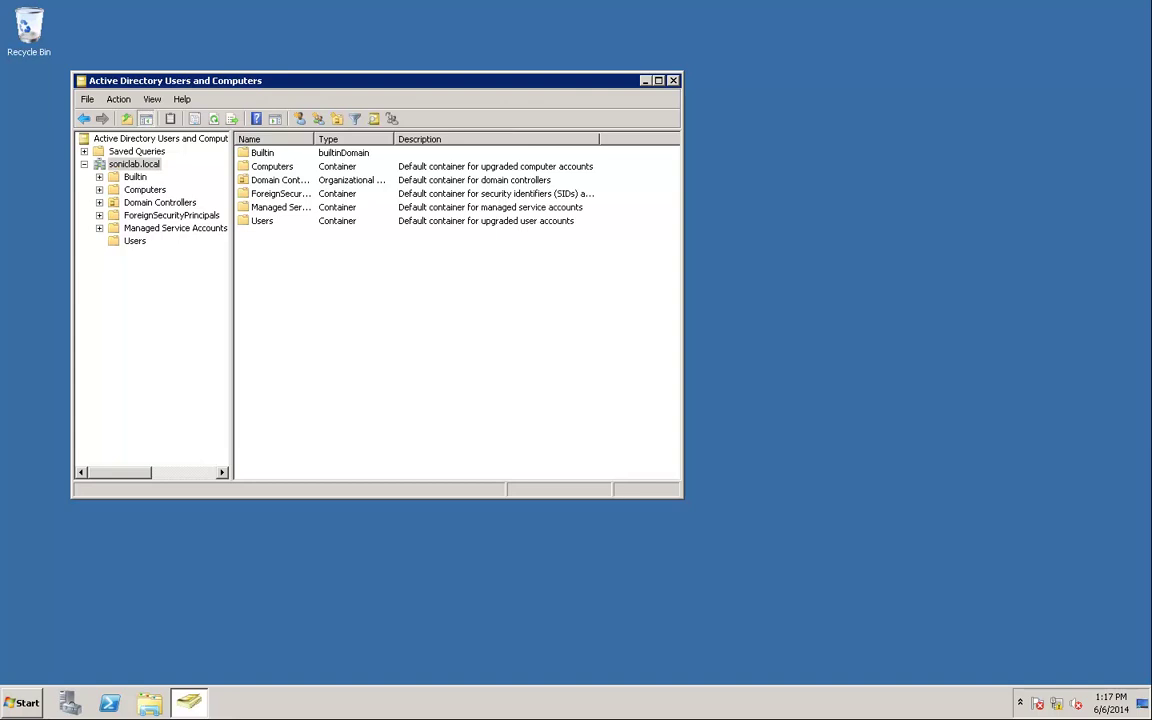
double_click(262, 220)
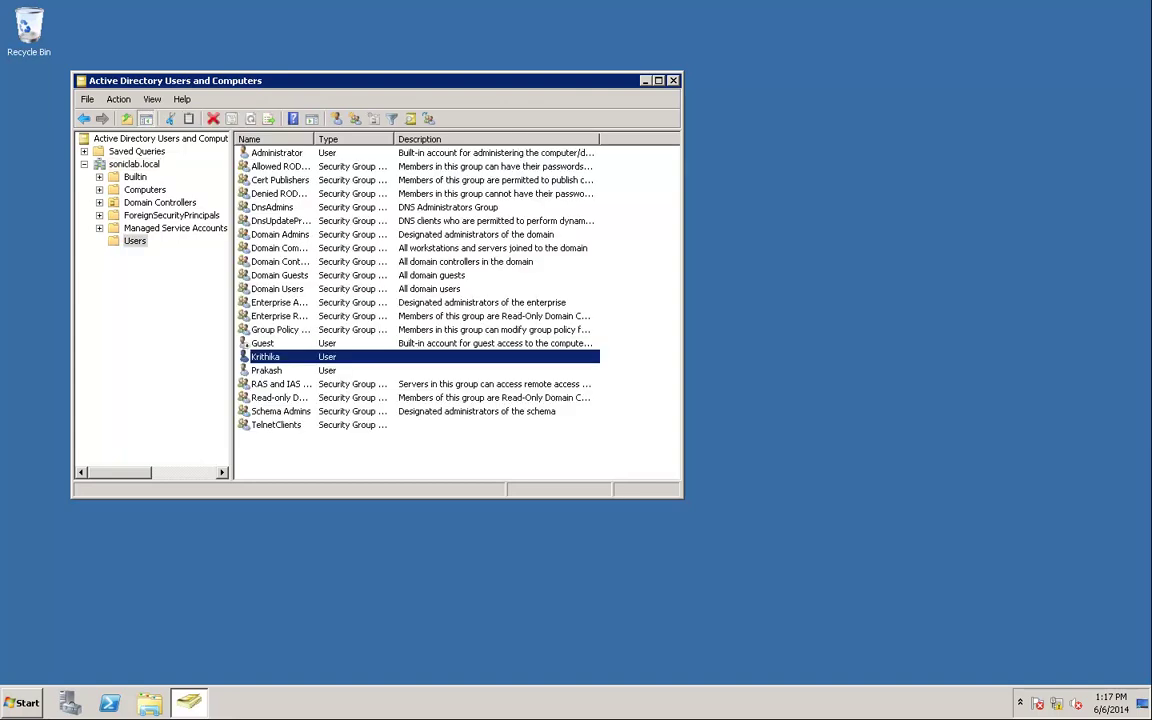